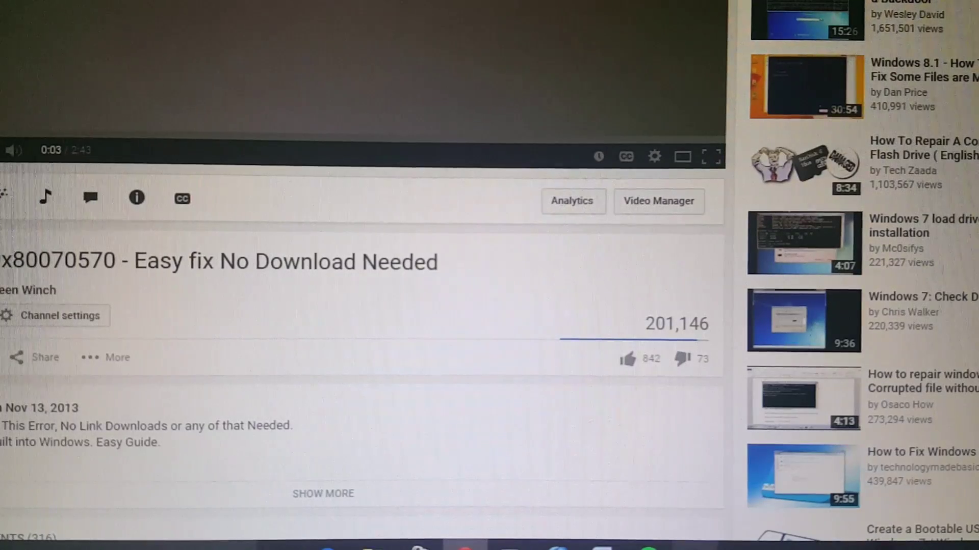
Switch from the YouTube error-fix video to the File Explorer This PC window.
click(501, 544)
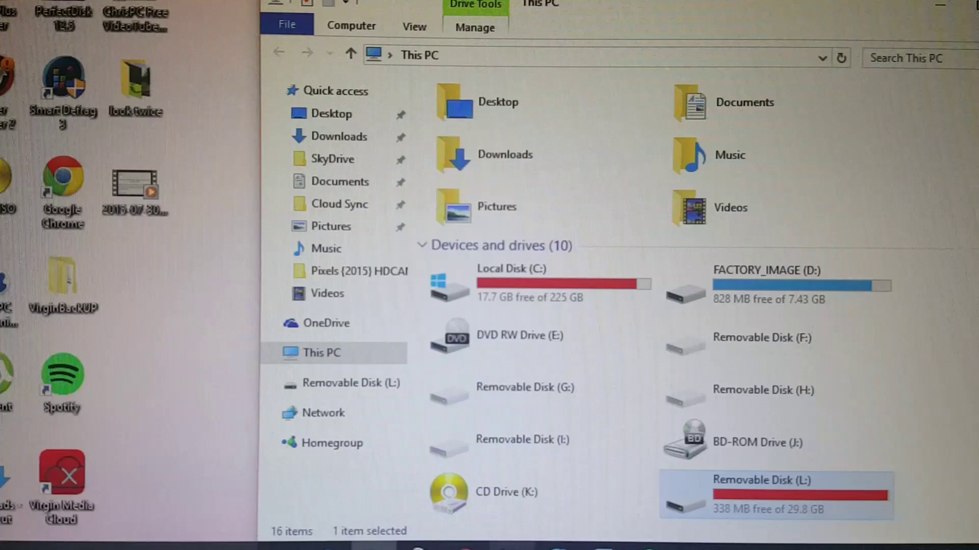
key(super+Pause)
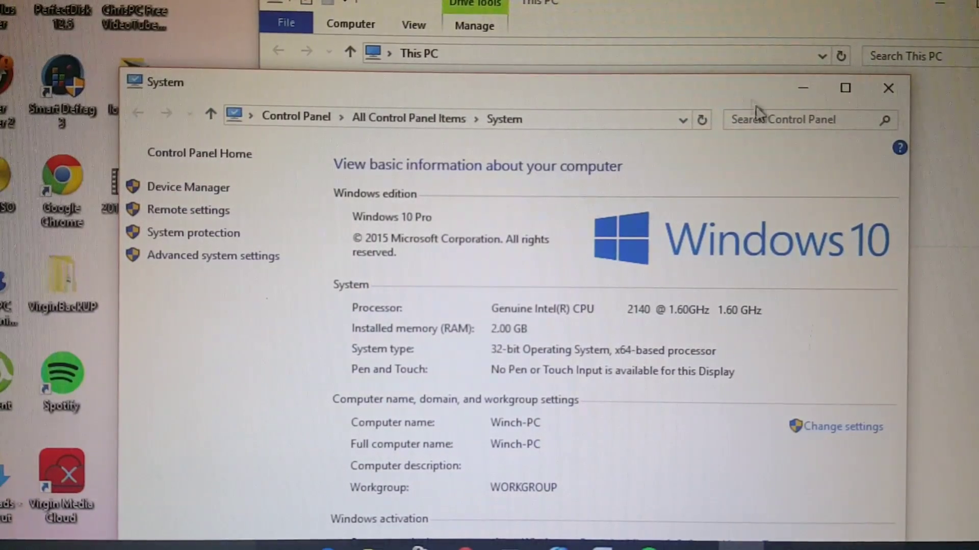
click(804, 89)
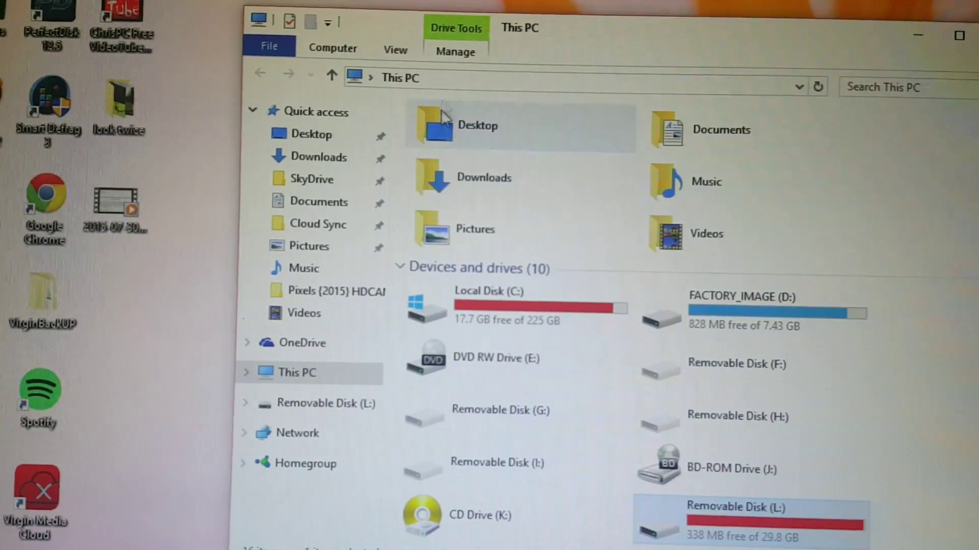
Drag the This PC window, which lists Removable Disk (L:), toward the upper left.
drag(464, 5, 336, 4)
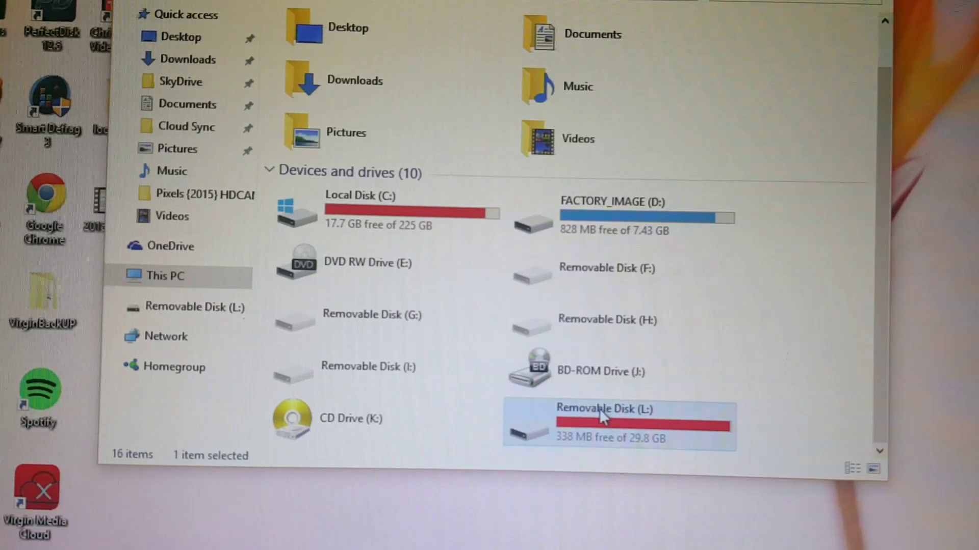
Open Properties for Removable Disk (L:) and settle the dialog's position on screen.
right_click(599, 409)
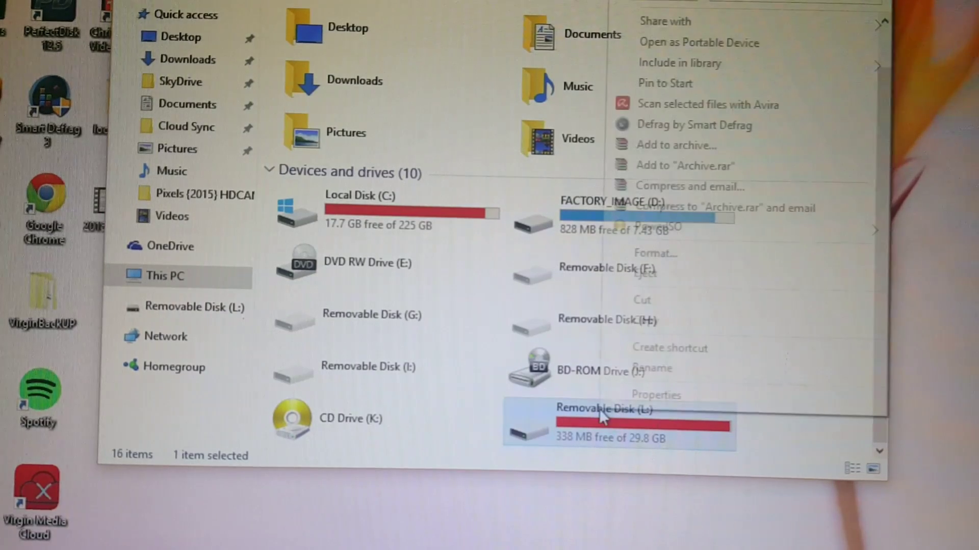
click(672, 398)
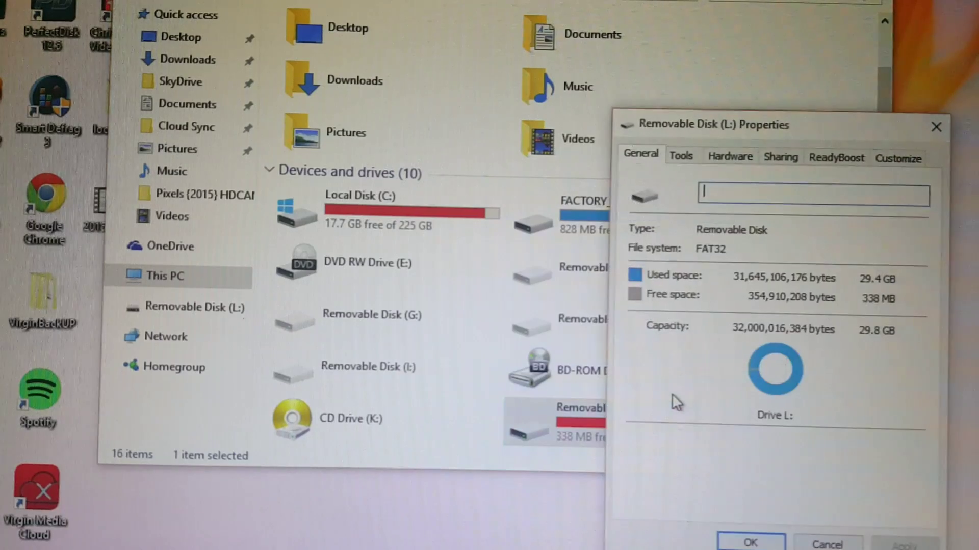
drag(783, 126, 639, 65)
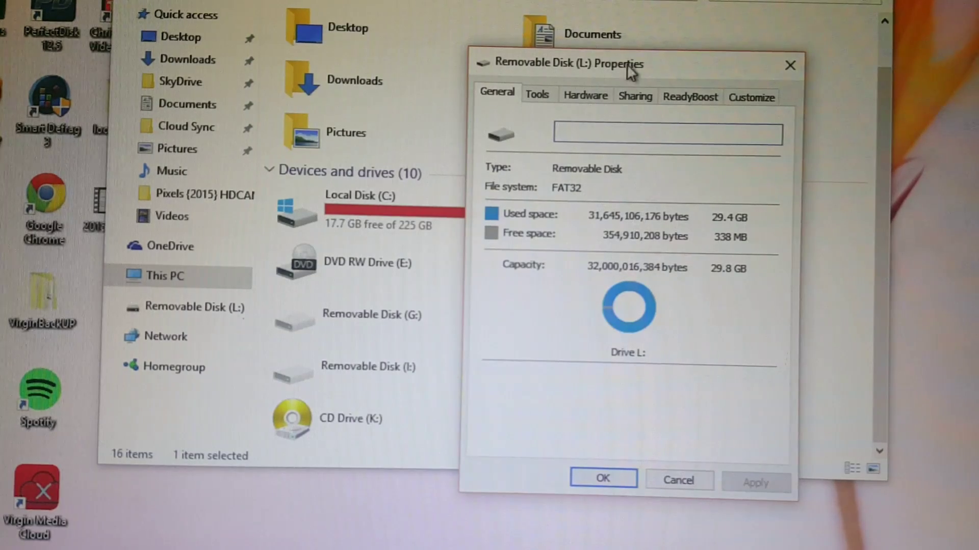
drag(632, 70, 352, 71)
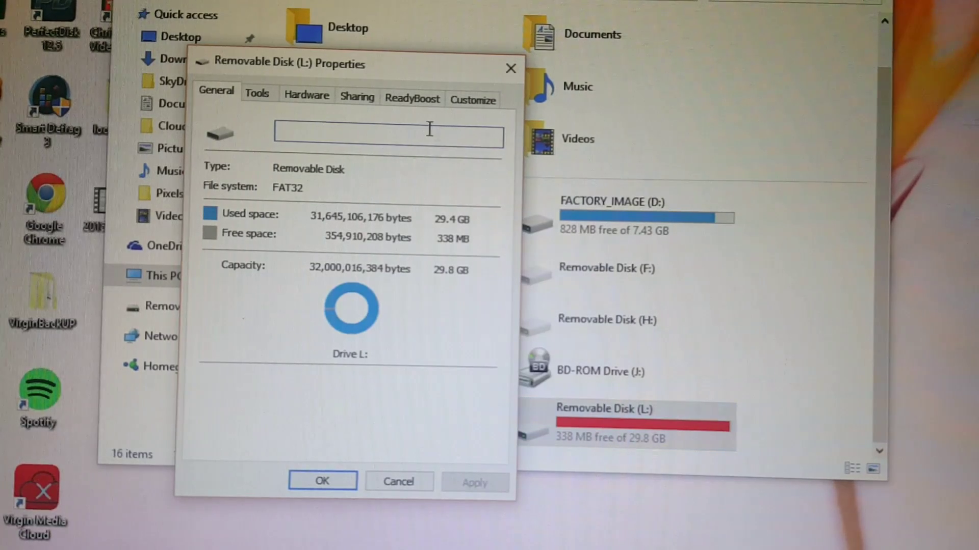
mouse_move(414, 69)
mouse_down()
mouse_move(675, 98)
mouse_move(675, 79)
mouse_up()
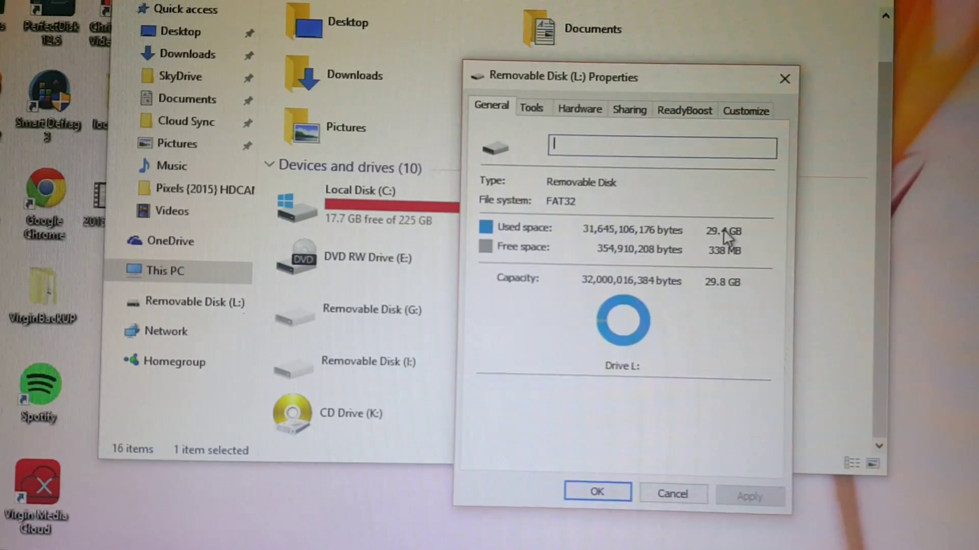
drag(578, 84, 611, 118)
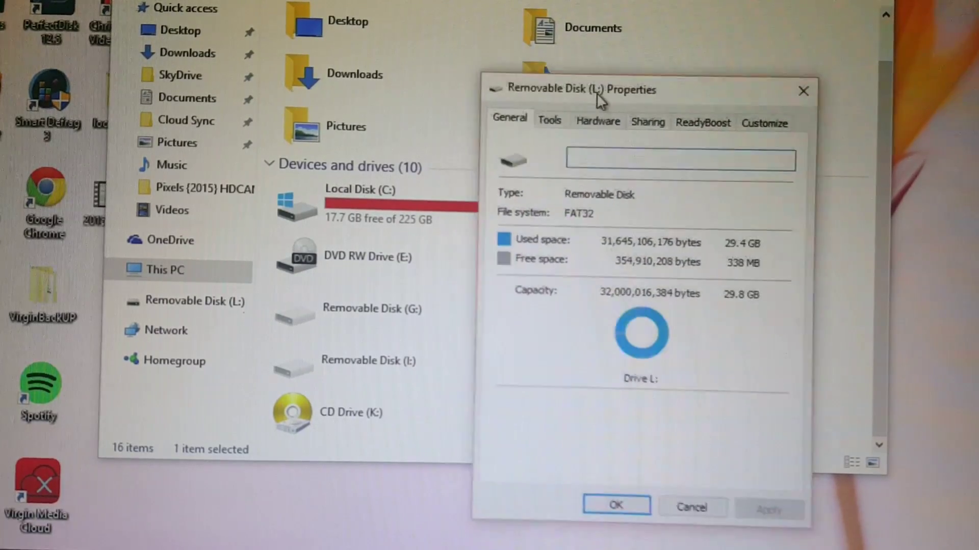
Show the Tools tab of the Removable Disk (L:) Properties, briefly revisiting General.
click(567, 144)
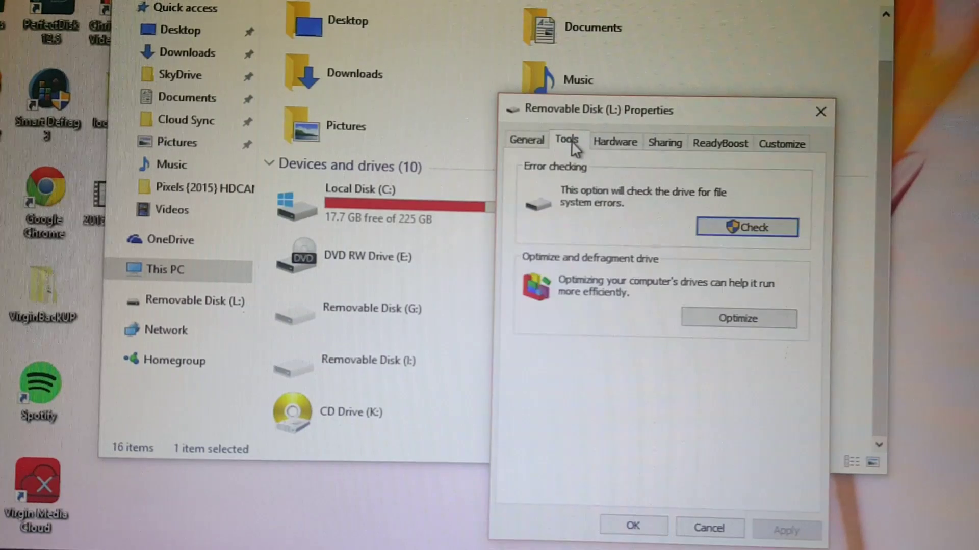
drag(632, 108, 652, 189)
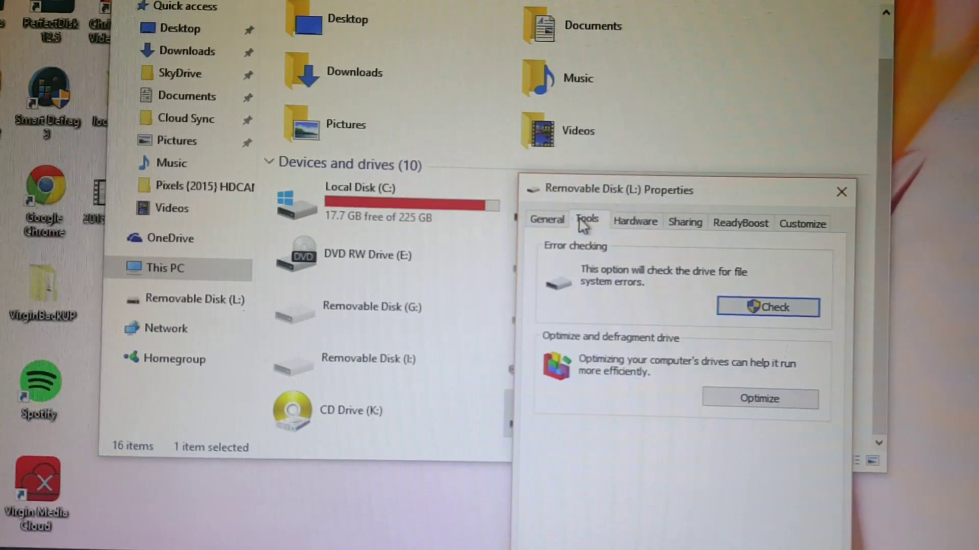
click(550, 220)
click(585, 221)
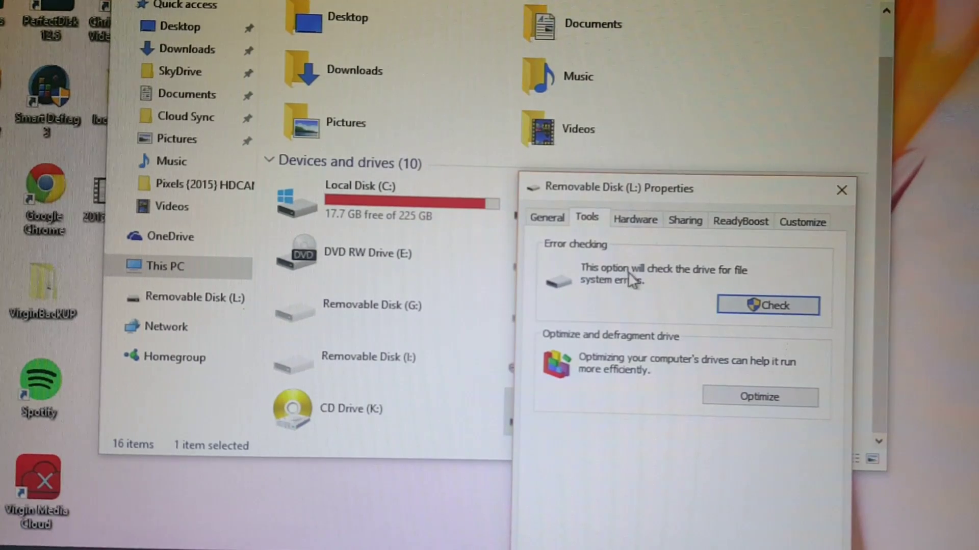
Run Check under Error checking for drive L: and move its window down-right.
click(779, 310)
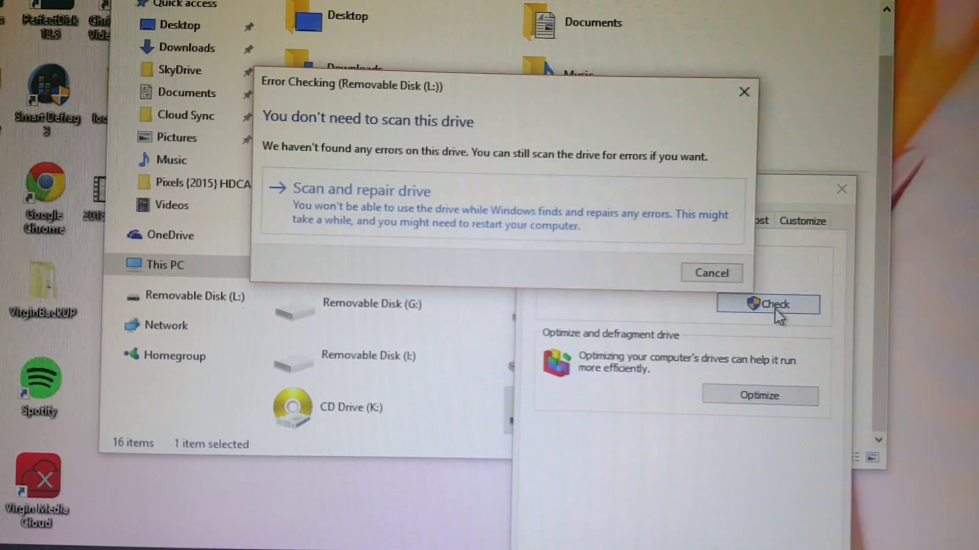
drag(590, 88, 749, 178)
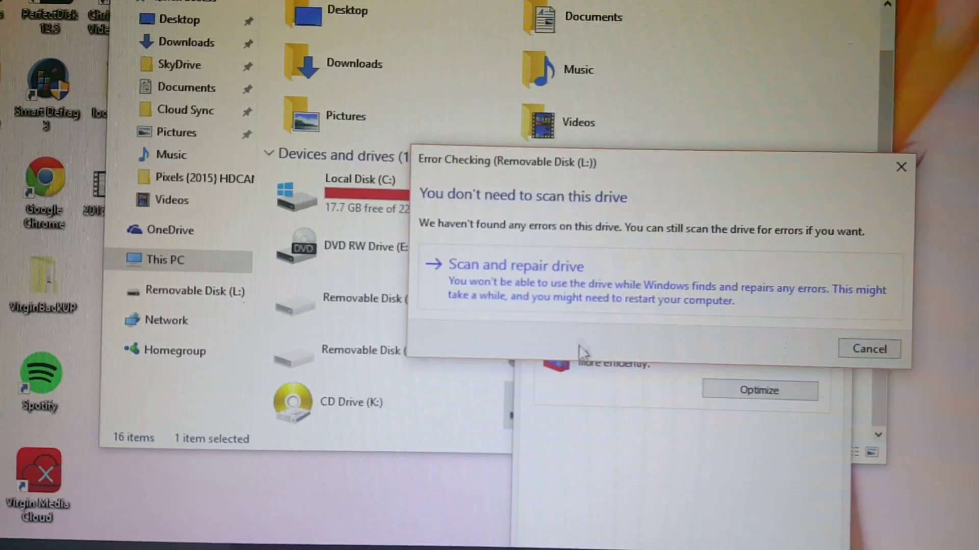
Run 'Scan and repair drive' on L:, moving the progress window while it finishes.
click(651, 266)
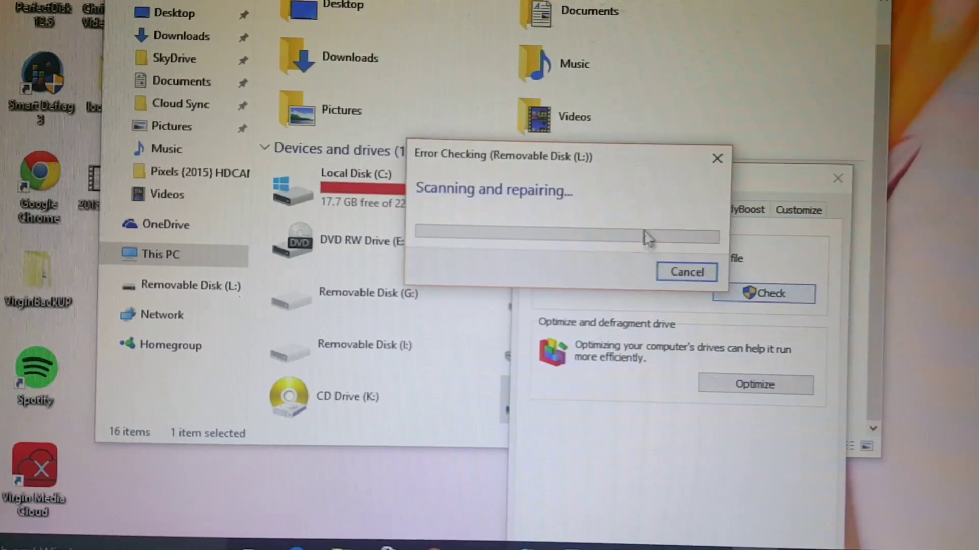
drag(627, 161, 632, 182)
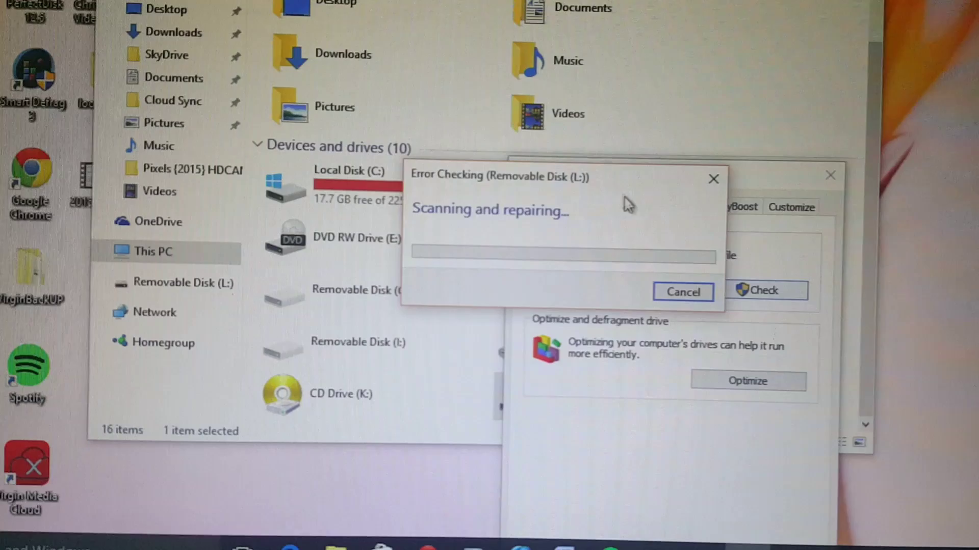
drag(618, 184, 733, 227)
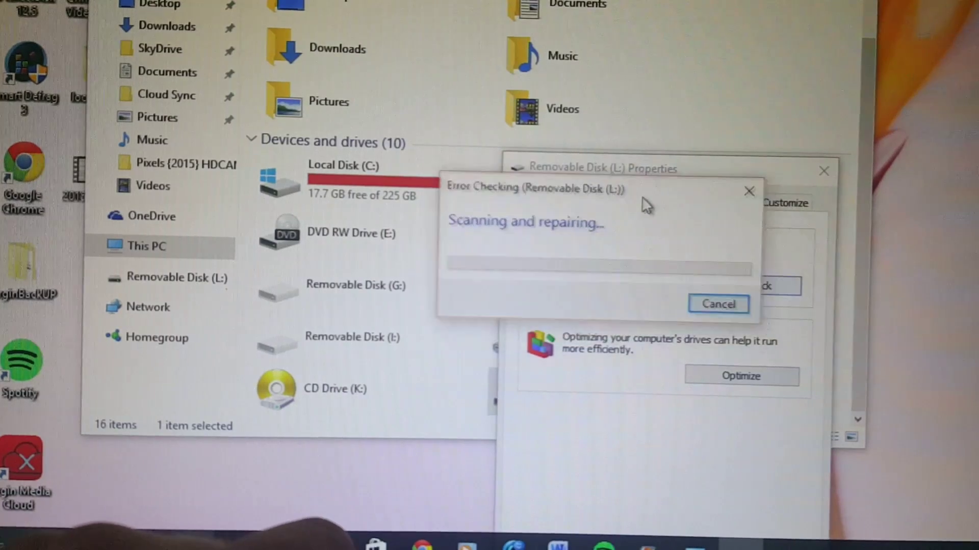
drag(723, 229, 579, 182)
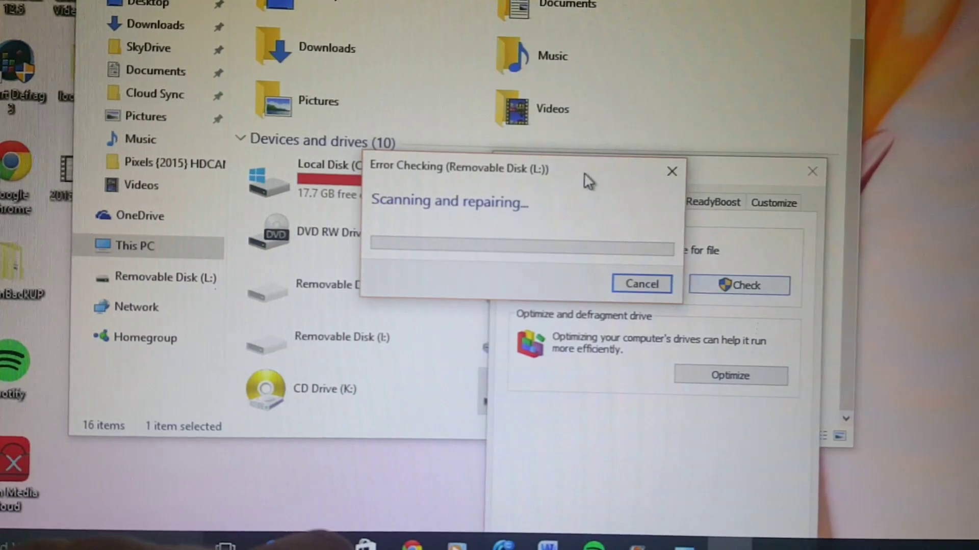
drag(584, 171, 386, 109)
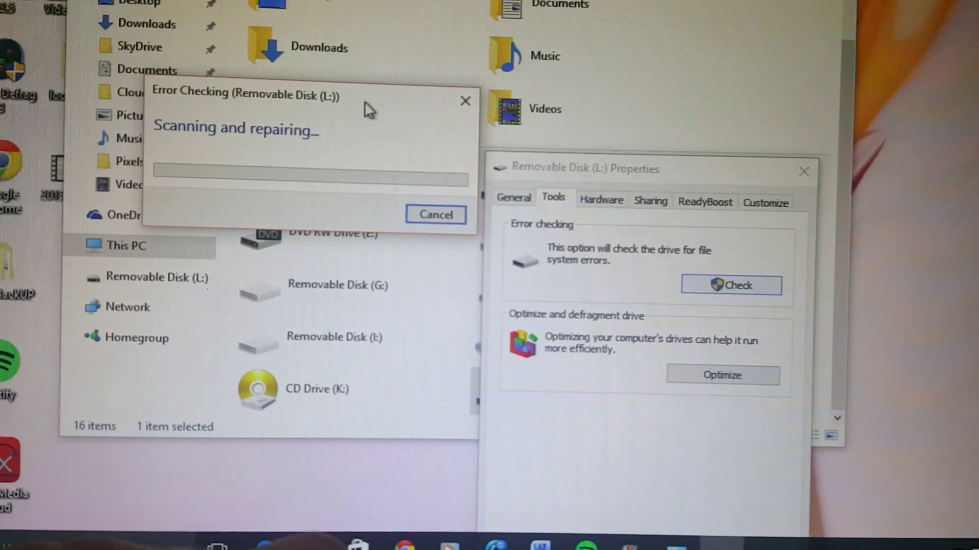
drag(365, 101, 560, 185)
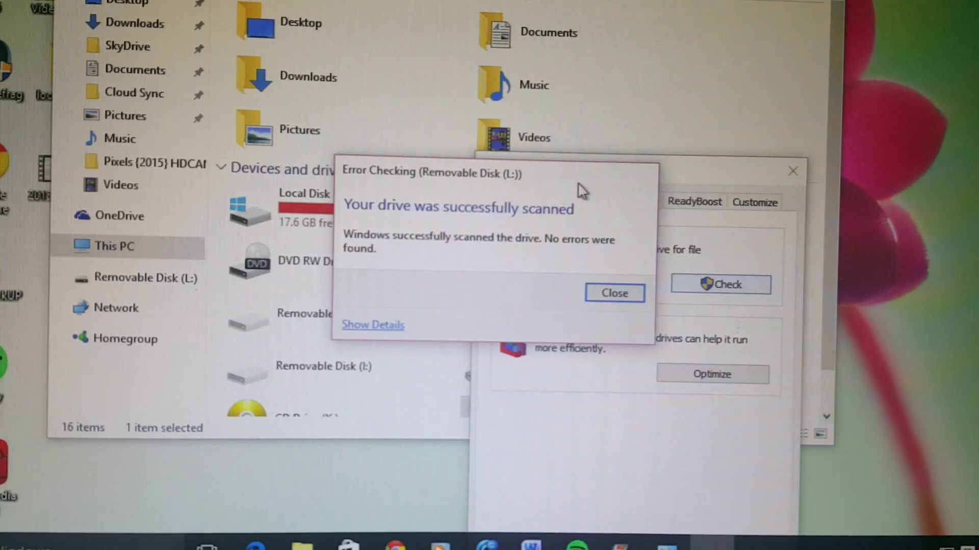
Dismiss the 'successfully scanned' result and shift the Properties dialog left.
drag(581, 189, 650, 211)
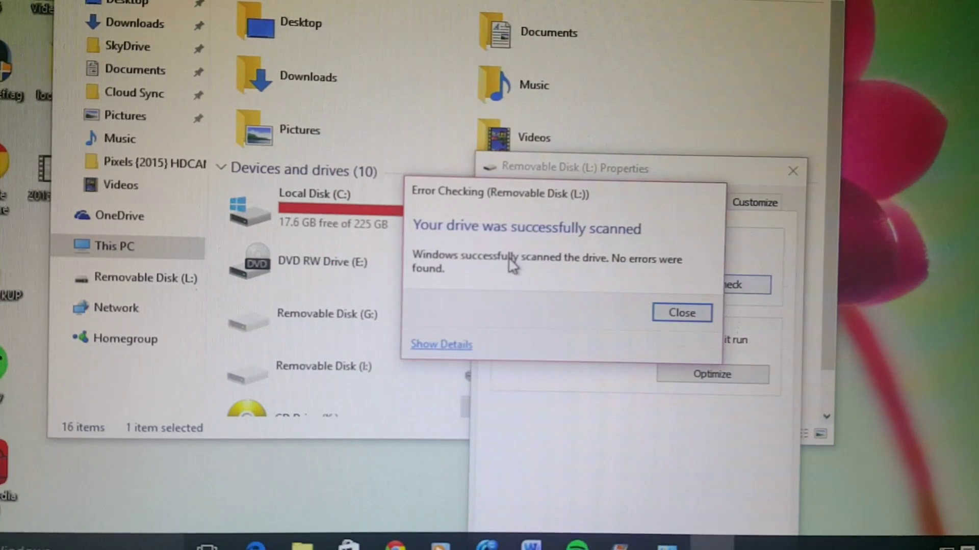
click(671, 313)
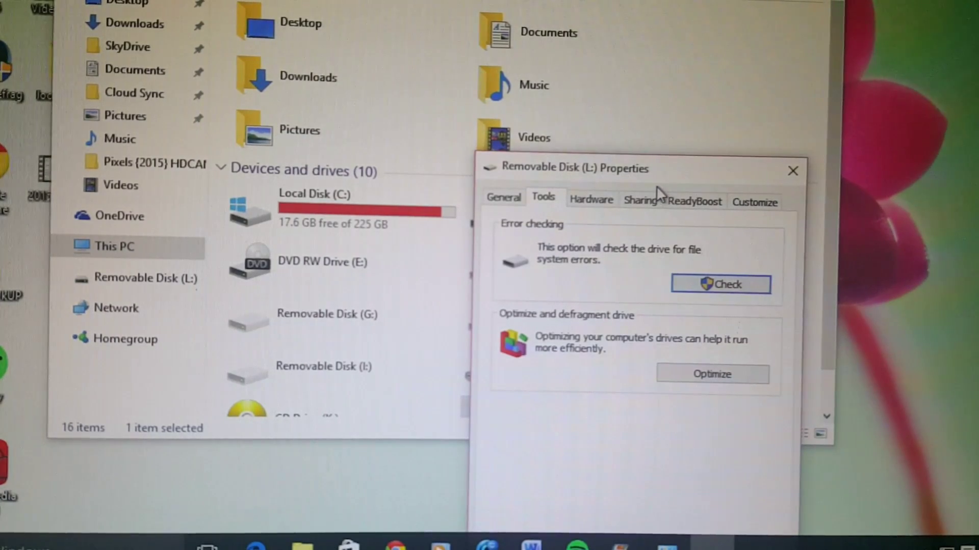
mouse_move(680, 168)
mouse_down()
mouse_move(541, 190)
mouse_move(550, 184)
mouse_up()
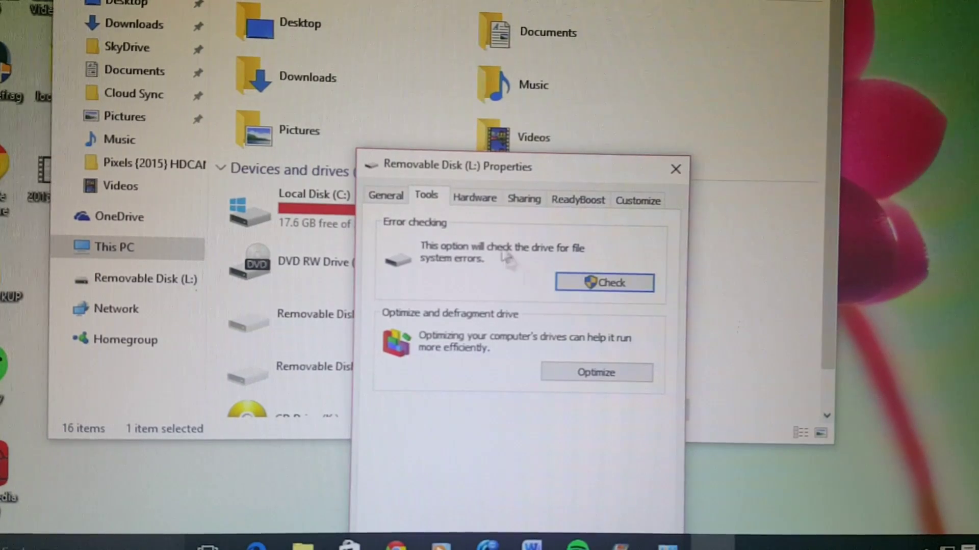
Close the Removable Disk (L:) Properties and return to the Word document.
click(475, 200)
click(425, 197)
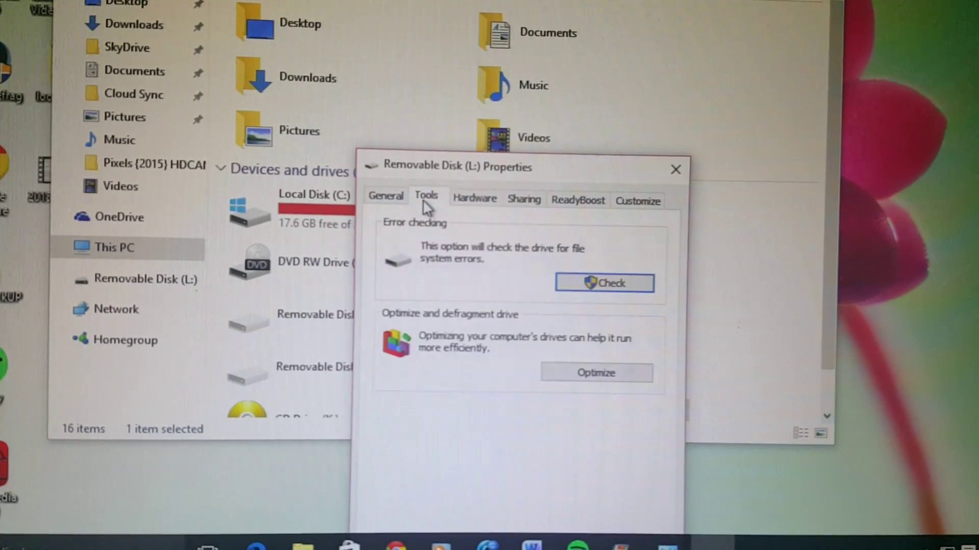
click(676, 170)
scroll(835, 222, down, 1)
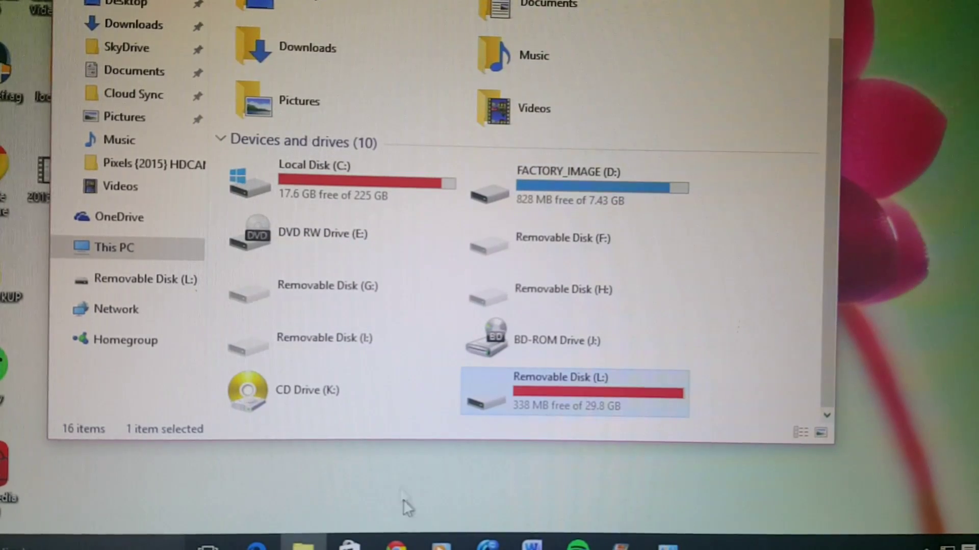
click(566, 543)
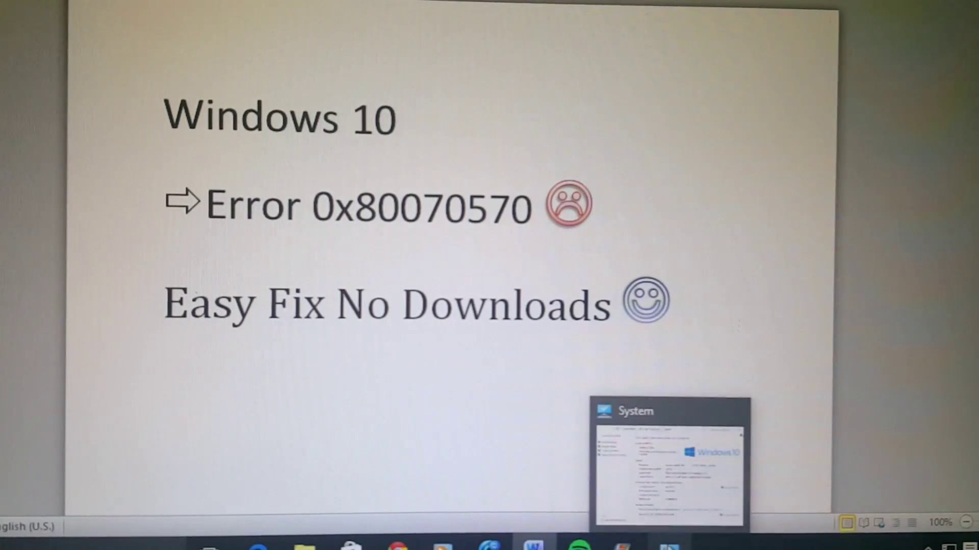
Restore and then minimize the System information window from the taskbar.
click(669, 542)
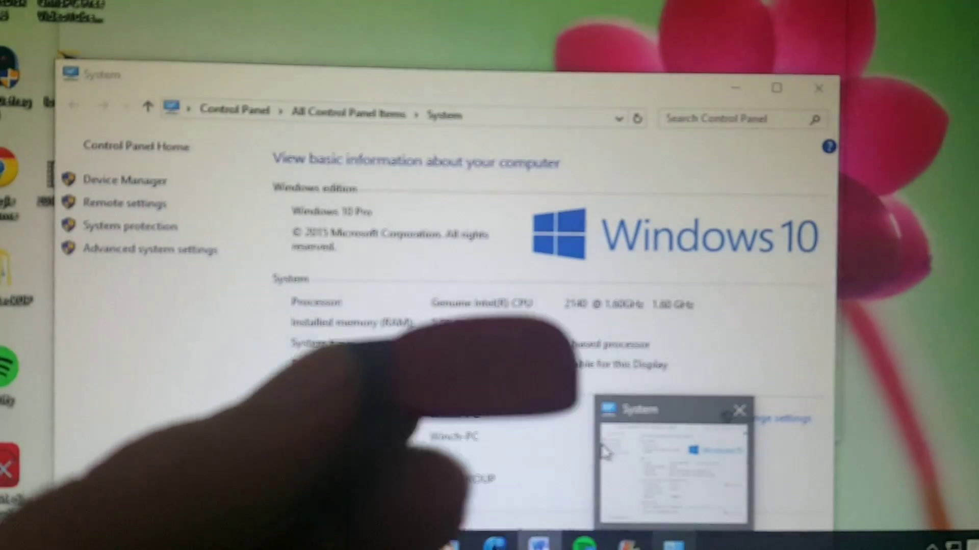
click(604, 451)
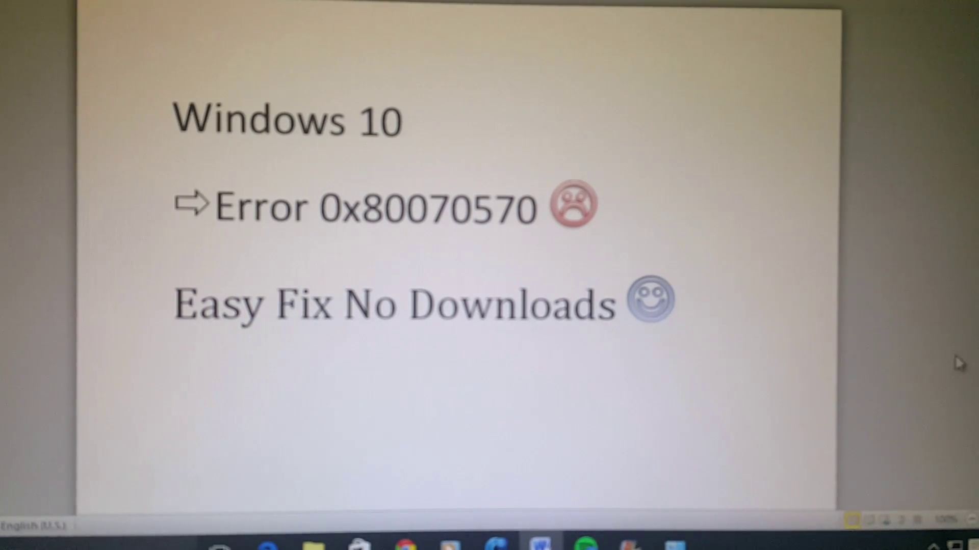
scroll(808, 330, down, 3)
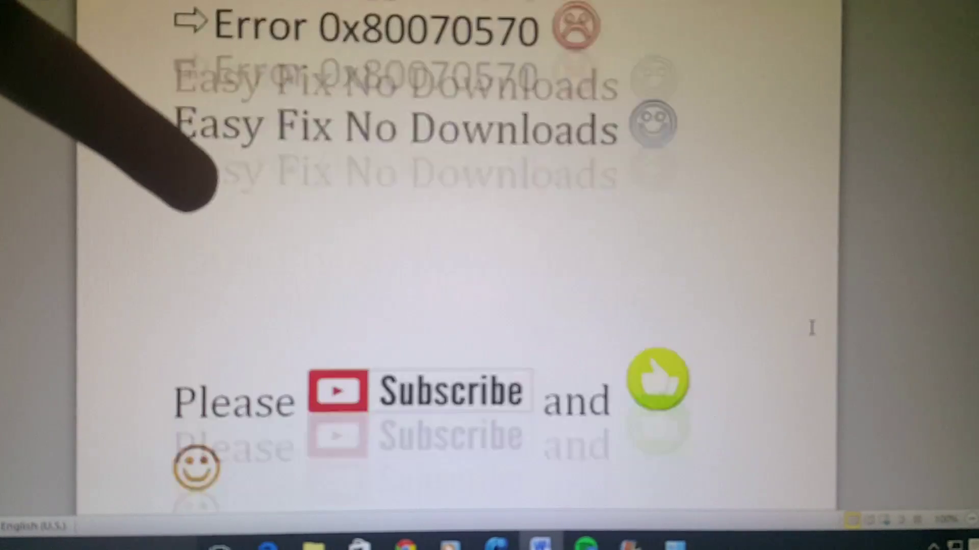